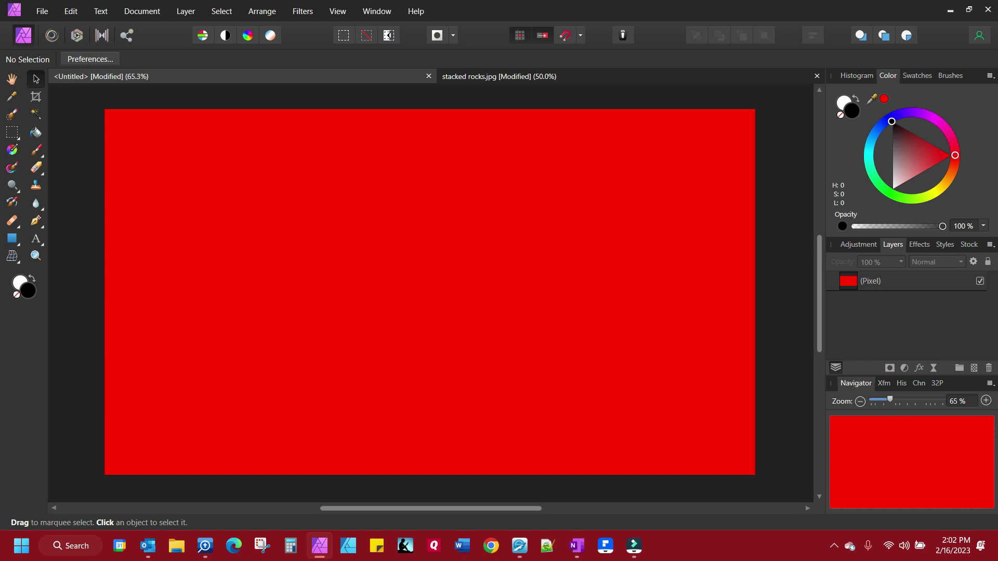
Add a mask to the red layer and paint a looping transparent stroke plus a dab with a soft brush
left_click(889, 368)
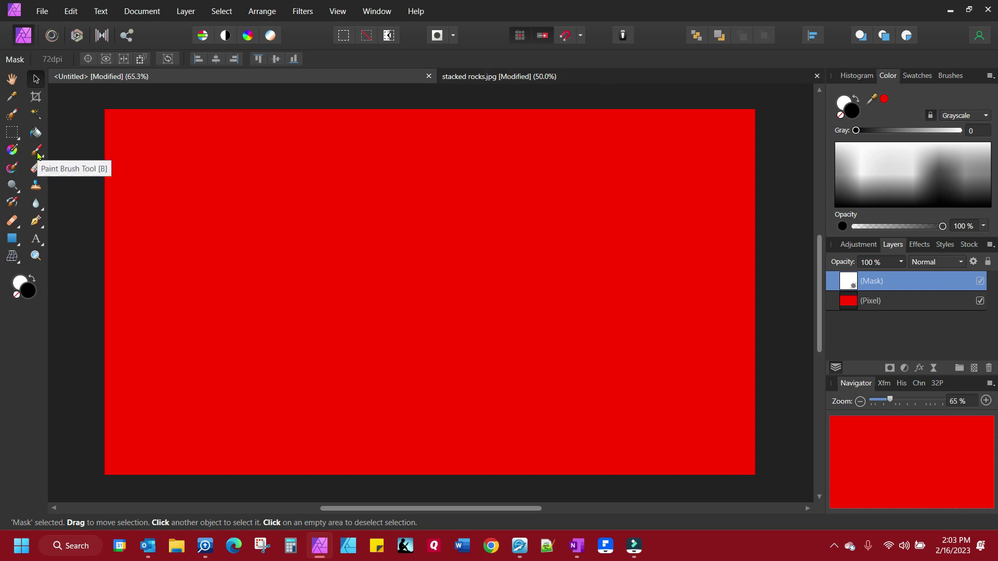
left_click(37, 154)
left_click(94, 151)
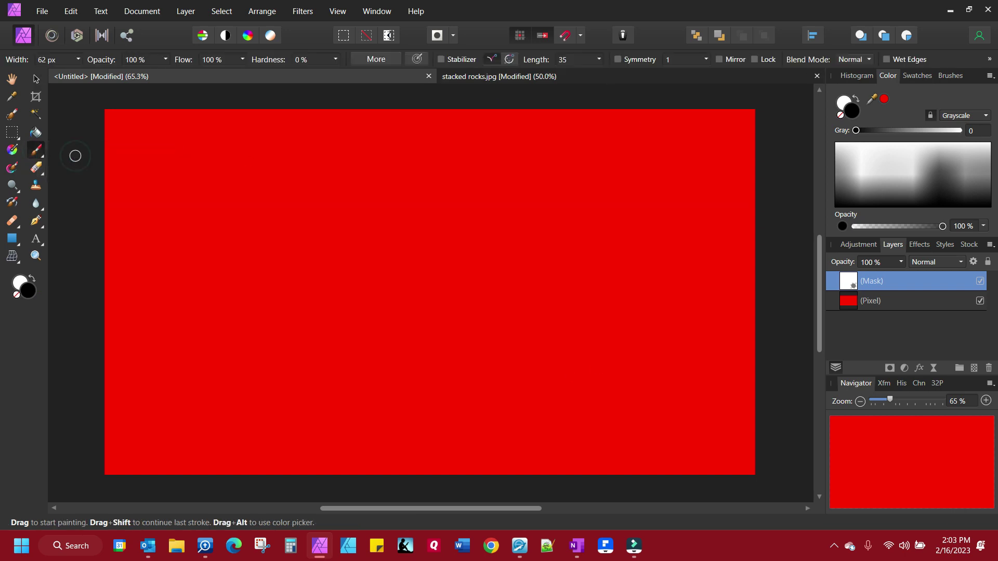
mouse_move(196, 191)
left_mouse_down()
mouse_move(340, 269)
mouse_move(544, 344)
mouse_move(518, 236)
mouse_move(412, 196)
mouse_move(359, 367)
mouse_move(248, 402)
mouse_move(410, 376)
mouse_move(464, 394)
left_mouse_up()
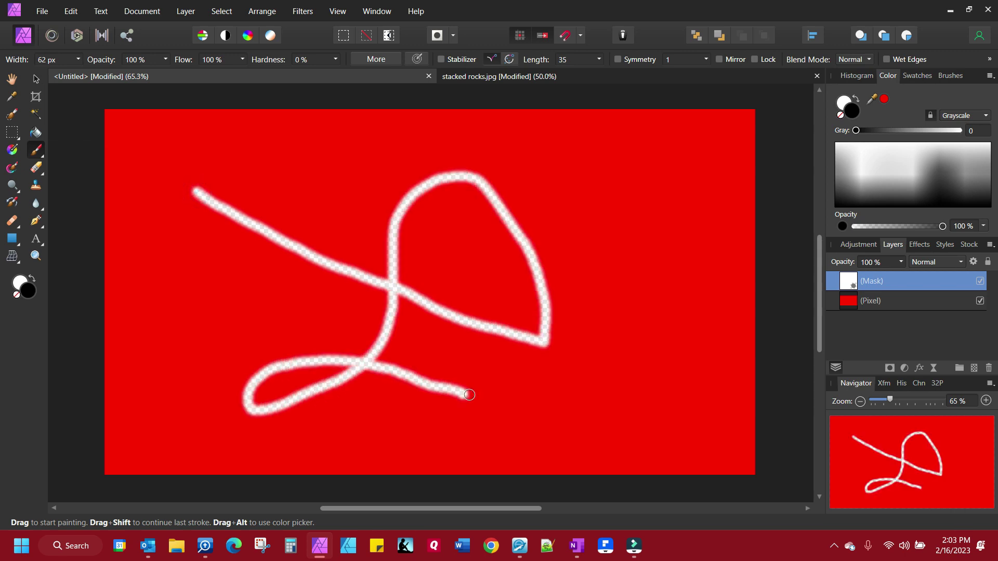
left_click(655, 416)
Switch to black and paint parts of the loop's right and top back to red
left_click(857, 98)
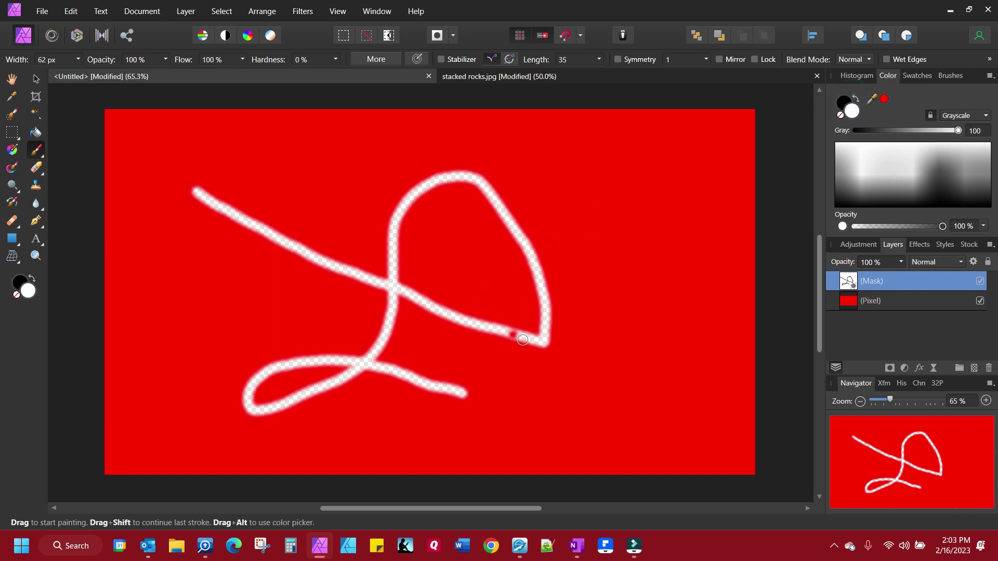
left_click_drag(529, 342, 546, 283)
mouse_move(539, 221)
left_mouse_down()
mouse_move(543, 289)
mouse_move(529, 240)
mouse_move(504, 209)
mouse_move(473, 186)
mouse_move(447, 185)
mouse_move(407, 226)
mouse_move(406, 251)
mouse_move(375, 286)
mouse_move(387, 344)
mouse_move(336, 382)
left_mouse_up()
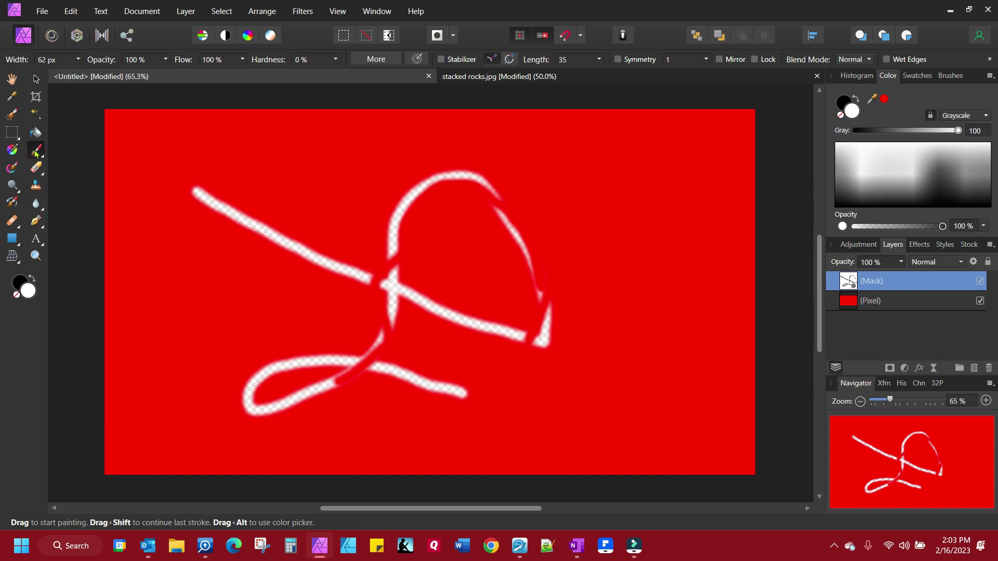
Widen the brush to 332 px and paint a wide white vertical stroke with a branch at right
left_click(79, 59)
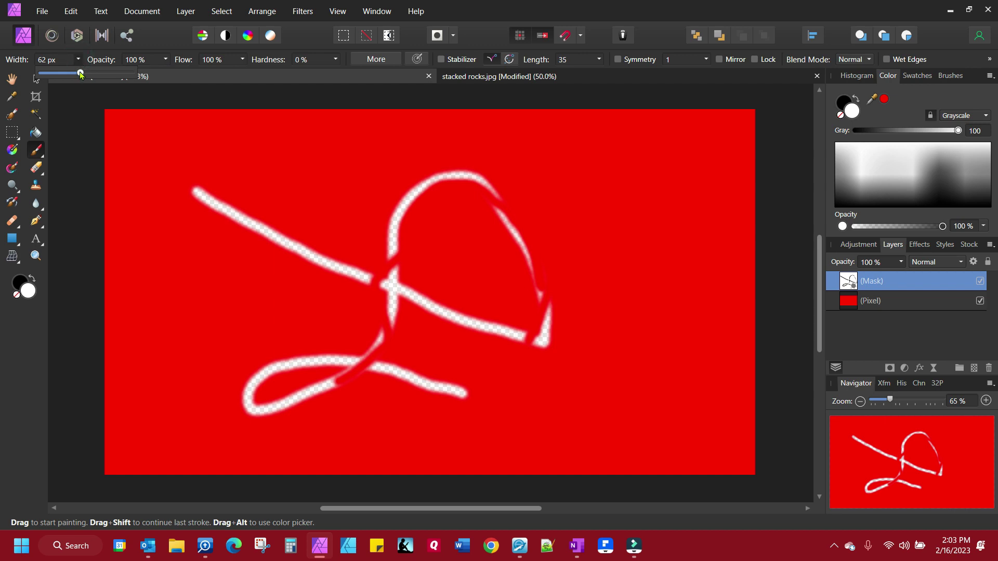
left_click_drag(81, 74, 105, 73)
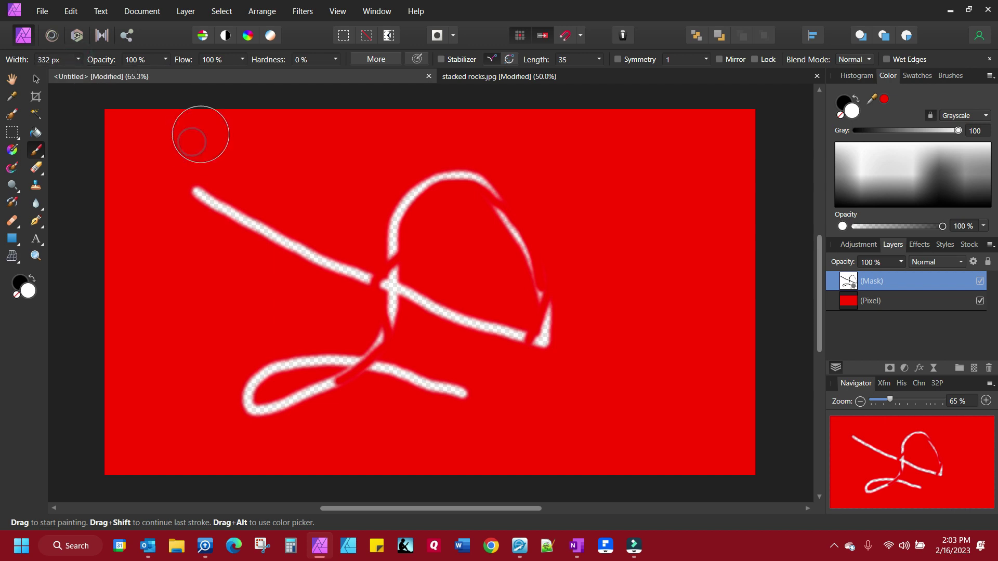
left_click(856, 98)
mouse_move(612, 183)
left_mouse_down()
mouse_move(627, 330)
mouse_move(621, 410)
left_mouse_up()
left_click_drag(665, 240, 673, 215)
Paint soft transparent sweeps across the loop, undo the stray top dab, and disable the mask
left_click(380, 179)
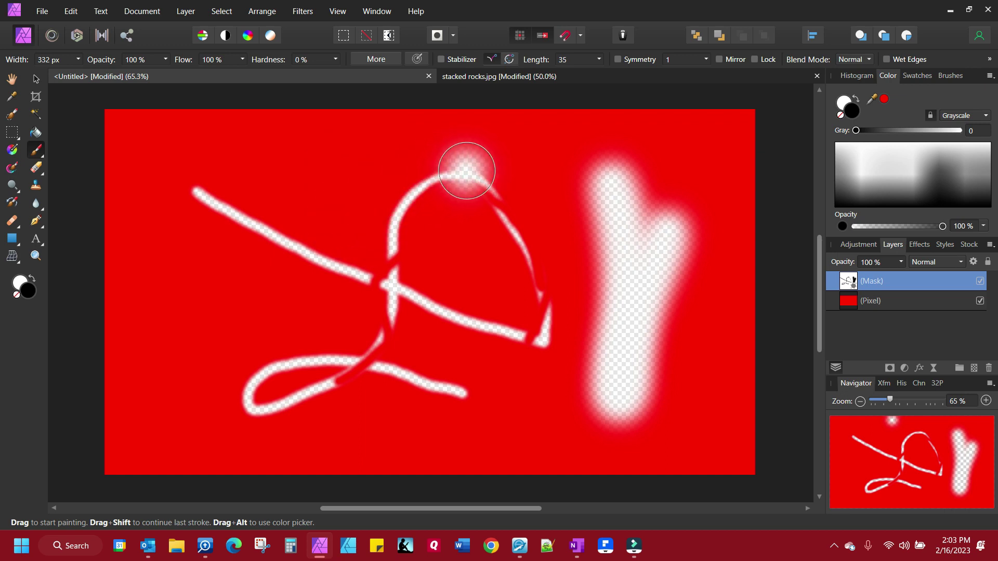
mouse_move(464, 169)
left_mouse_down()
mouse_move(374, 215)
mouse_move(349, 263)
mouse_move(393, 297)
mouse_move(426, 317)
left_mouse_up()
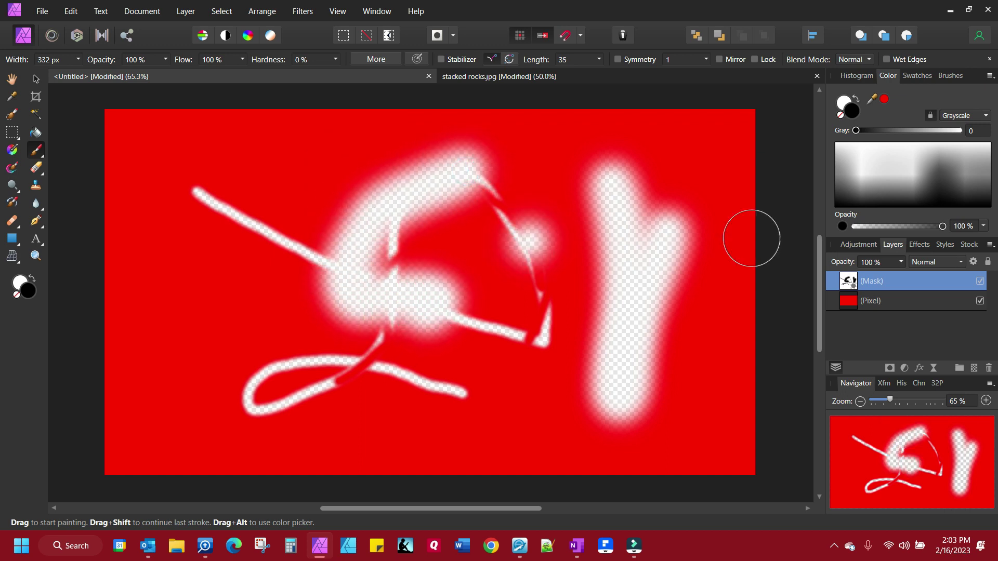
left_click(437, 130)
key("ctrl+z")
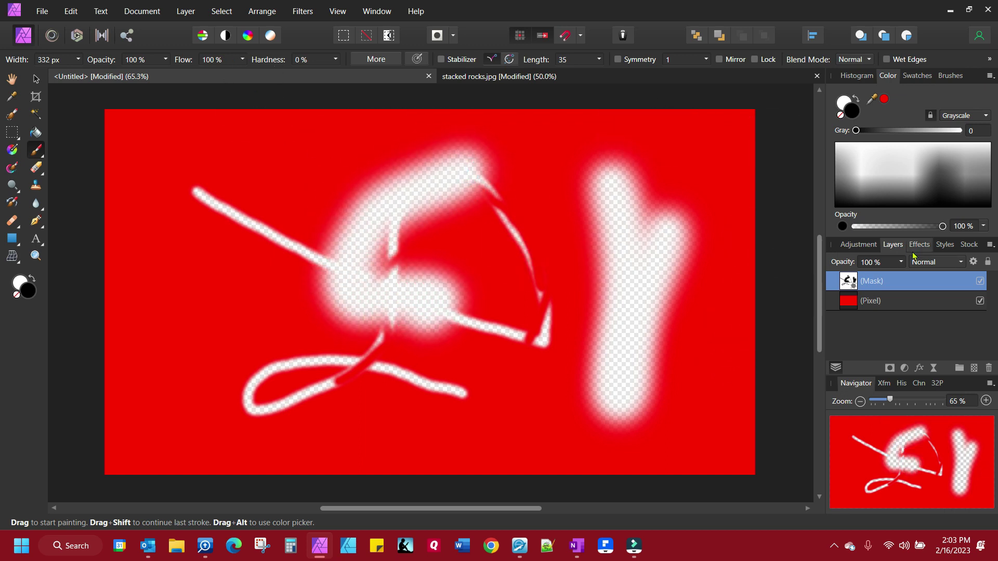
left_click(980, 282)
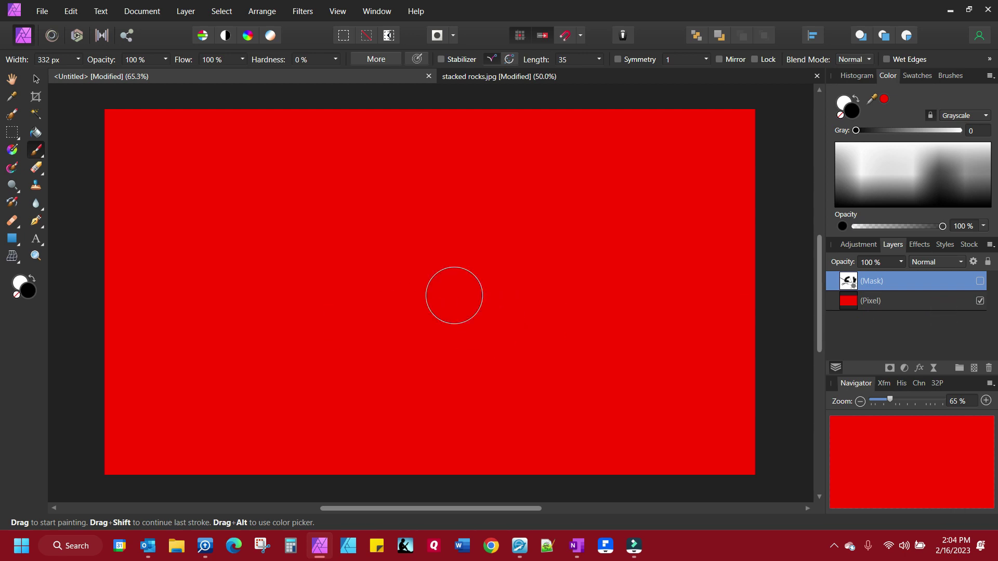
Brush across the canvas, which stays solid red while the mask is disabled
left_click_drag(454, 295, 571, 310)
left_click(552, 205)
Inspect the brush blend mode choices and overflow options, leaving them unchanged
left_click(867, 60)
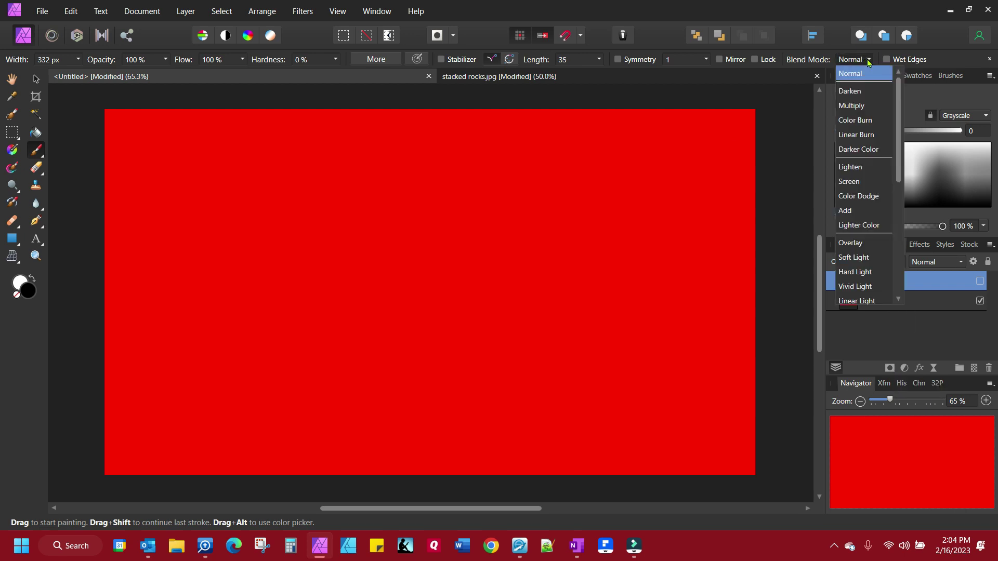
left_click(868, 61)
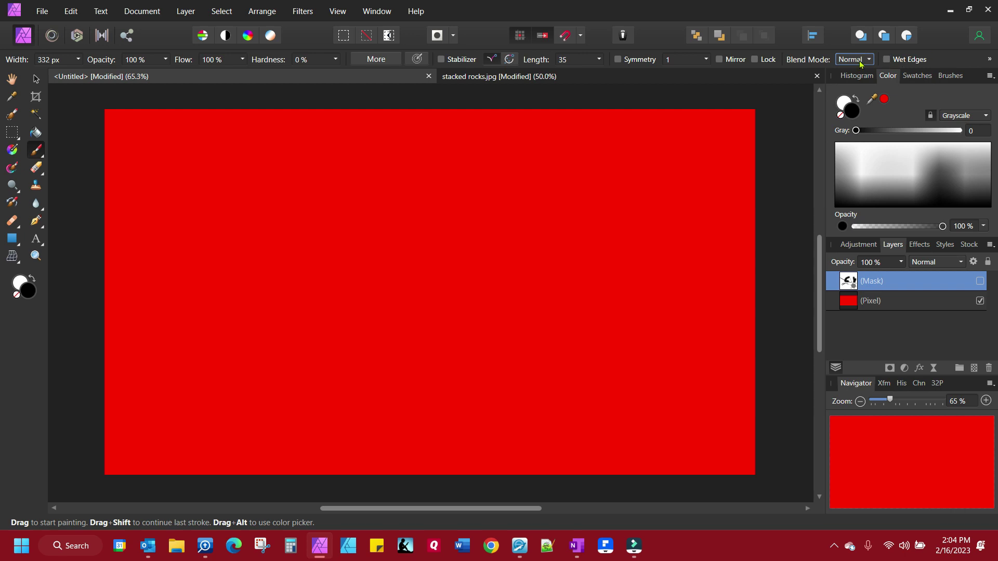
left_click(990, 60)
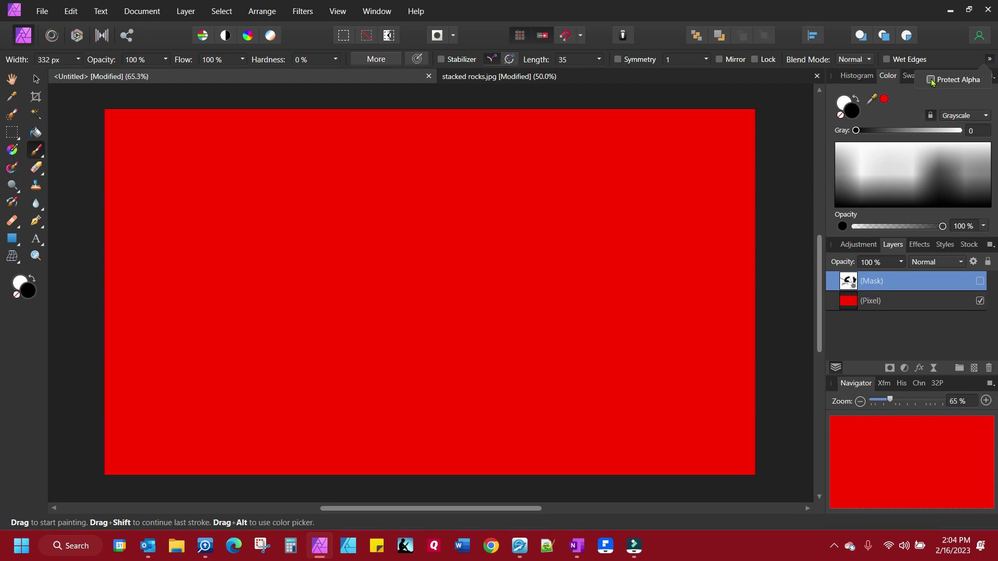
left_click(858, 7)
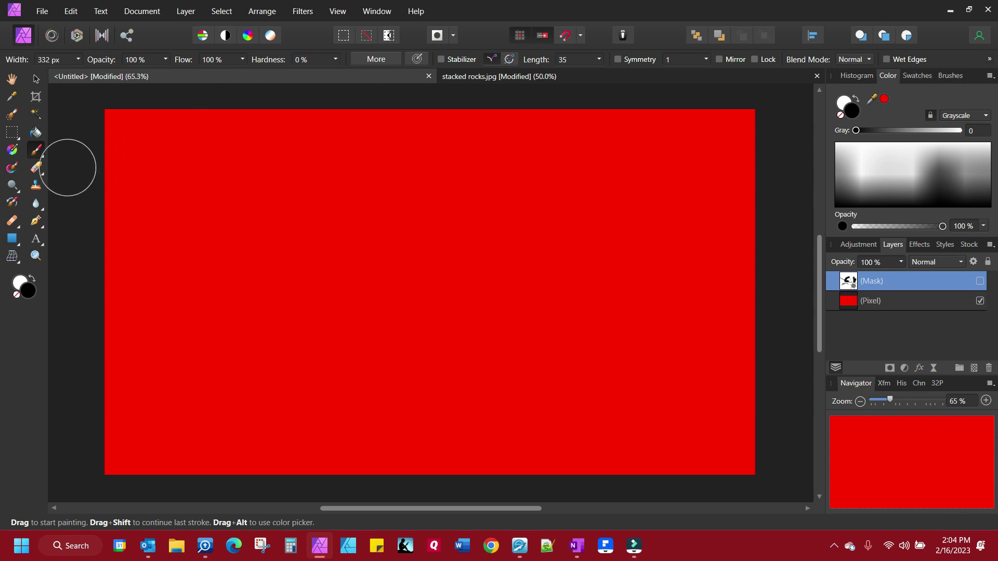
Select the Undo Brush Tool, dismiss its history snapshot warning, and go to delete the mask layer
left_click(11, 204)
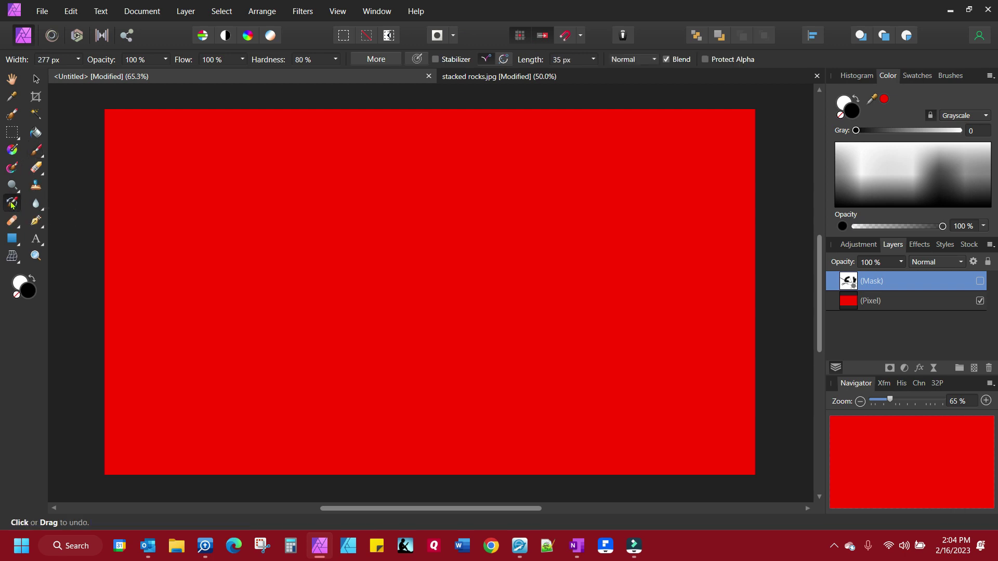
left_click(40, 152)
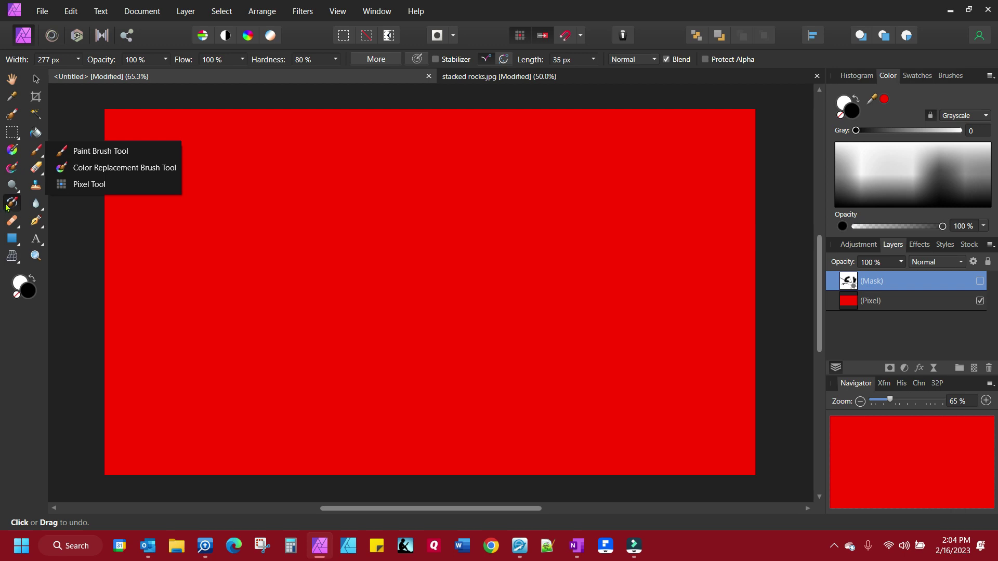
left_click(91, 93)
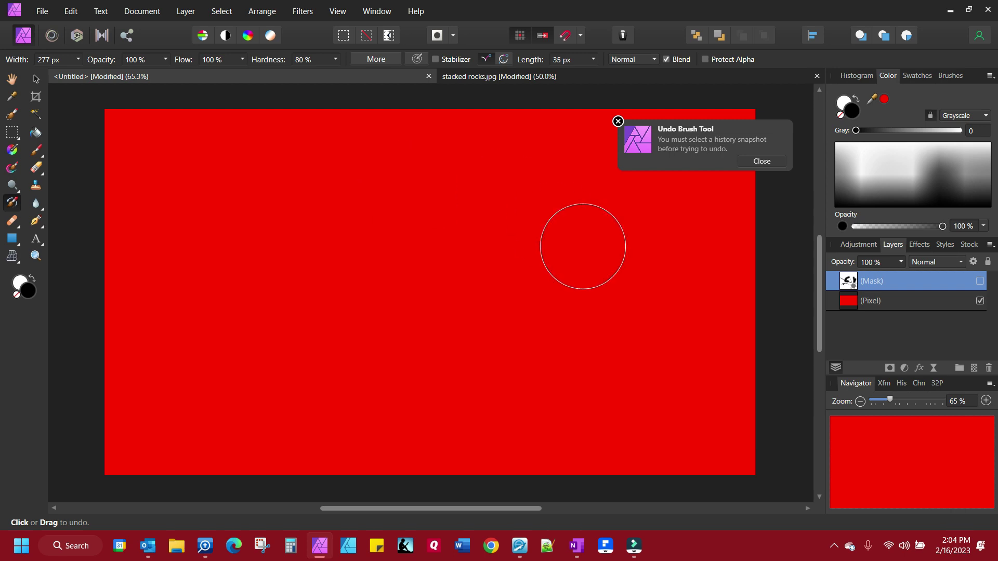
left_click(772, 164)
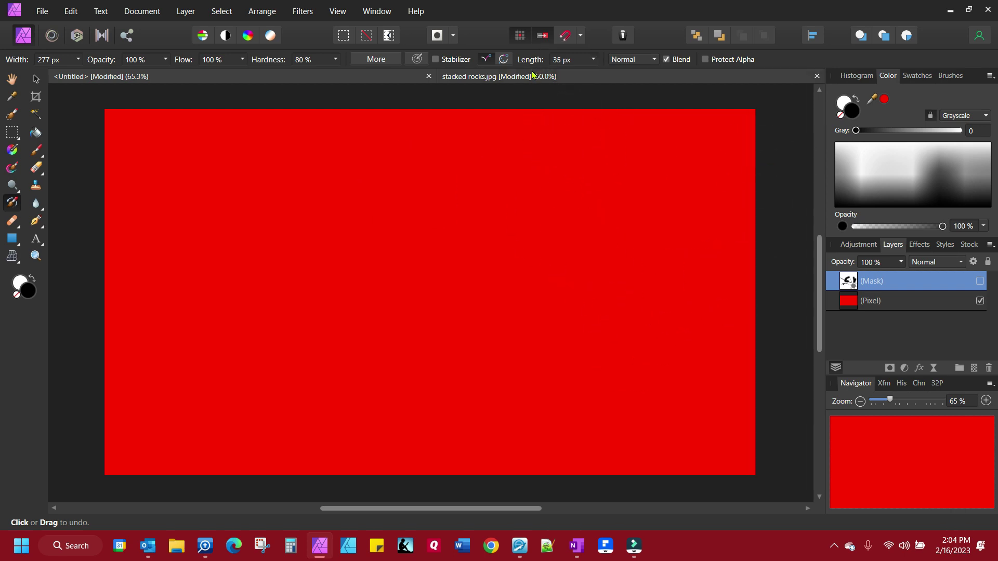
left_click(917, 282)
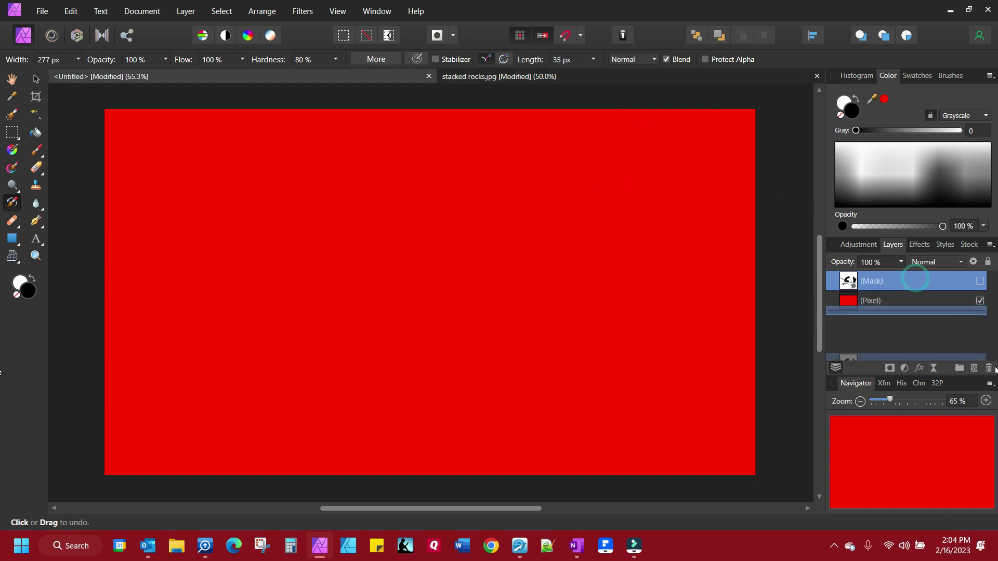
Delete the mask layer, switch to stacked rocks.jpg, and add a Recolor adjustment
left_click(989, 368)
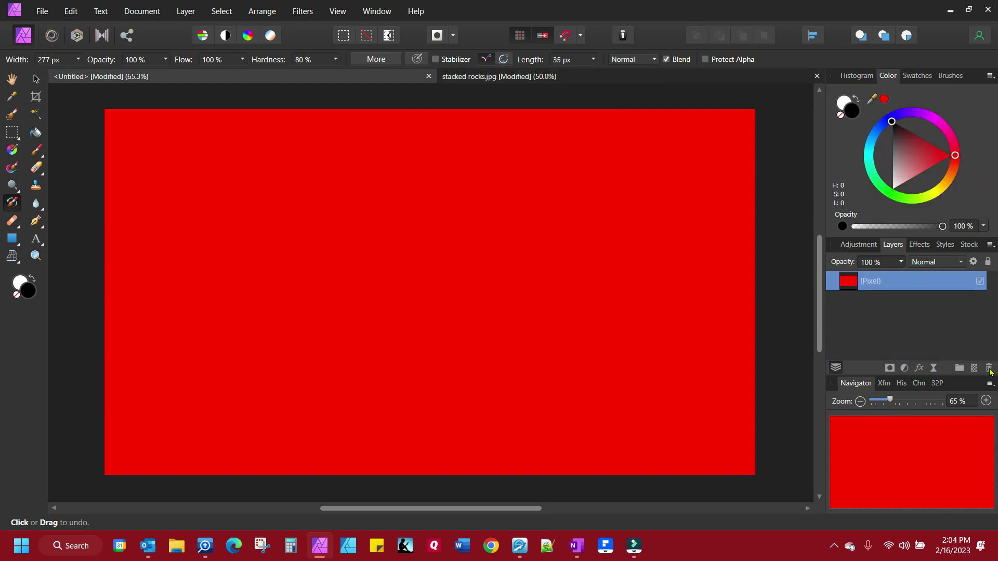
left_click(520, 77)
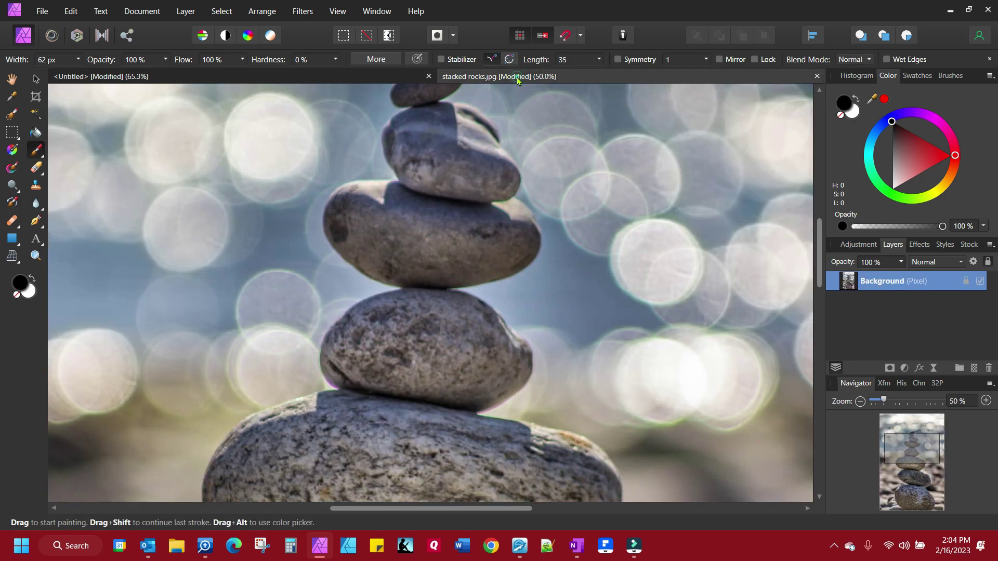
left_click(906, 368)
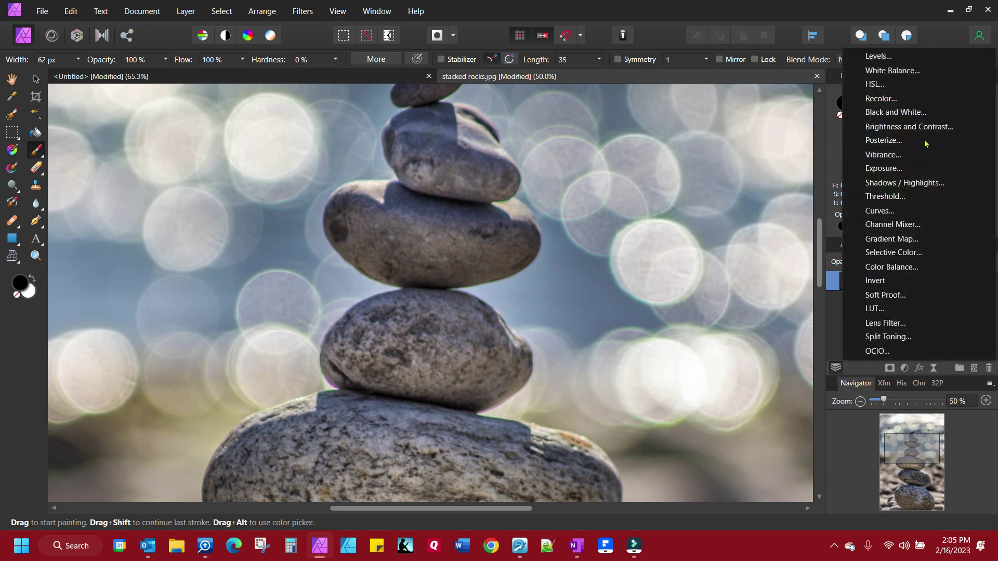
left_click(881, 102)
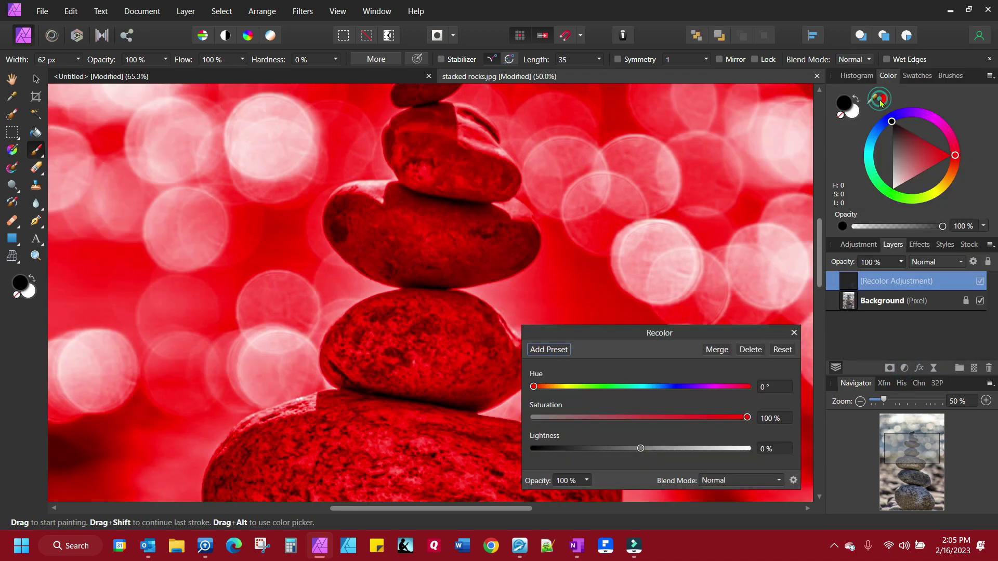
Close the Recolor settings and raise the brush hardness to 80%
left_click(794, 333)
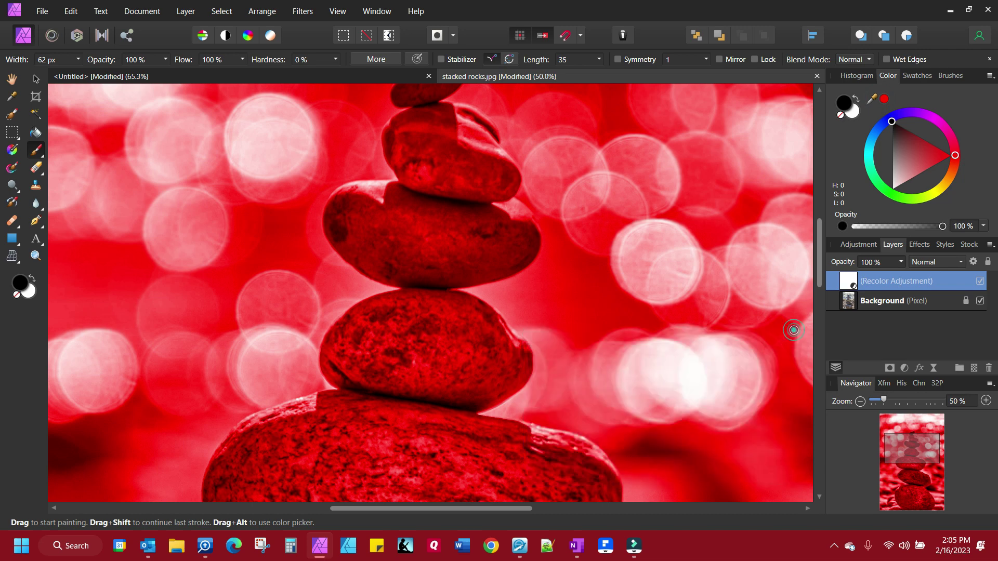
left_click(335, 59)
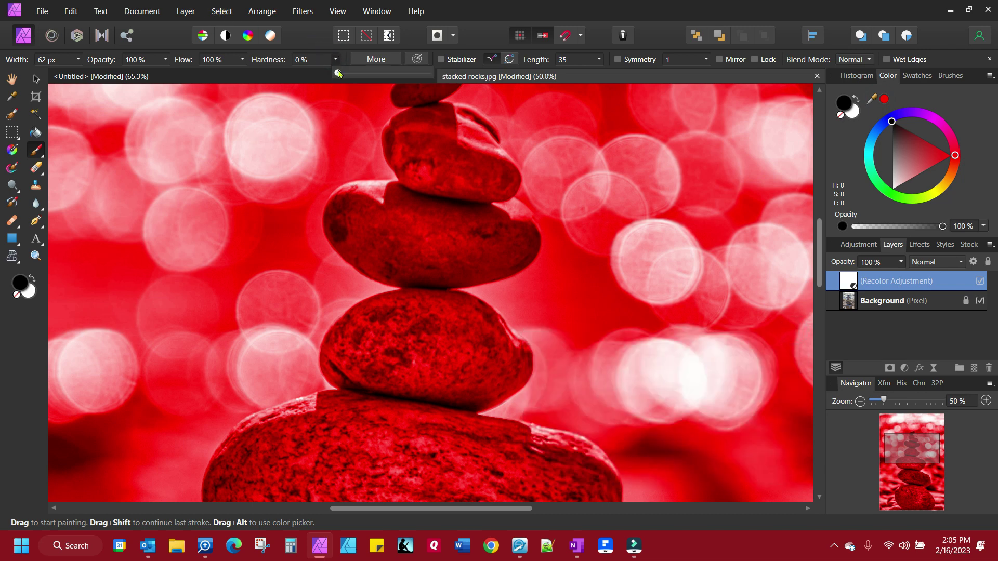
left_click_drag(338, 74, 410, 73)
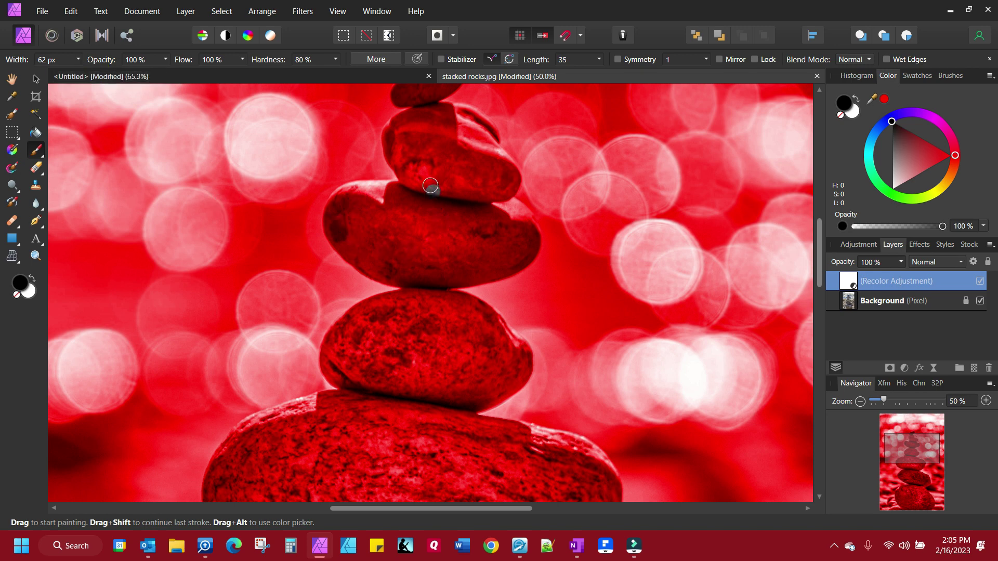
Set the brush width to 141 px and begin painting the top rock back to grey
left_click(77, 60)
left_click(100, 74)
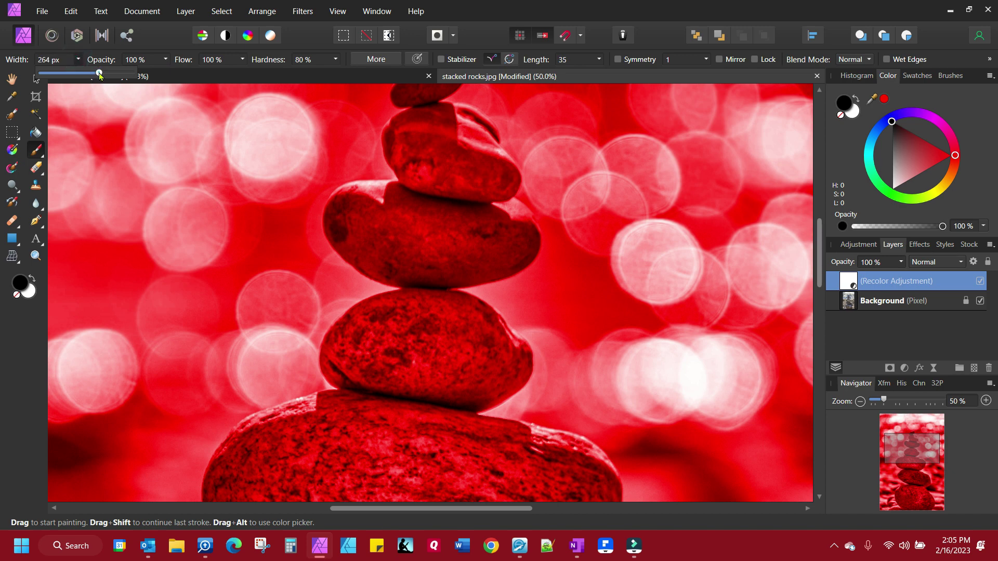
left_click_drag(99, 74, 90, 73)
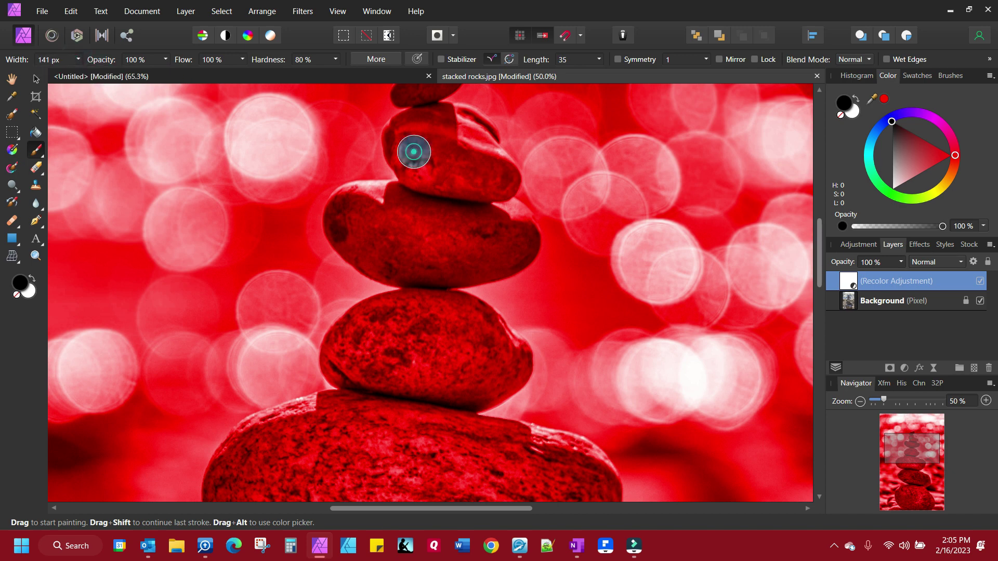
mouse_move(414, 148)
left_mouse_down()
mouse_move(405, 125)
mouse_move(395, 146)
mouse_move(407, 168)
mouse_move(504, 186)
mouse_move(499, 171)
mouse_move(432, 148)
mouse_move(409, 124)
mouse_move(460, 118)
mouse_move(481, 133)
mouse_move(488, 159)
mouse_move(449, 136)
left_mouse_up()
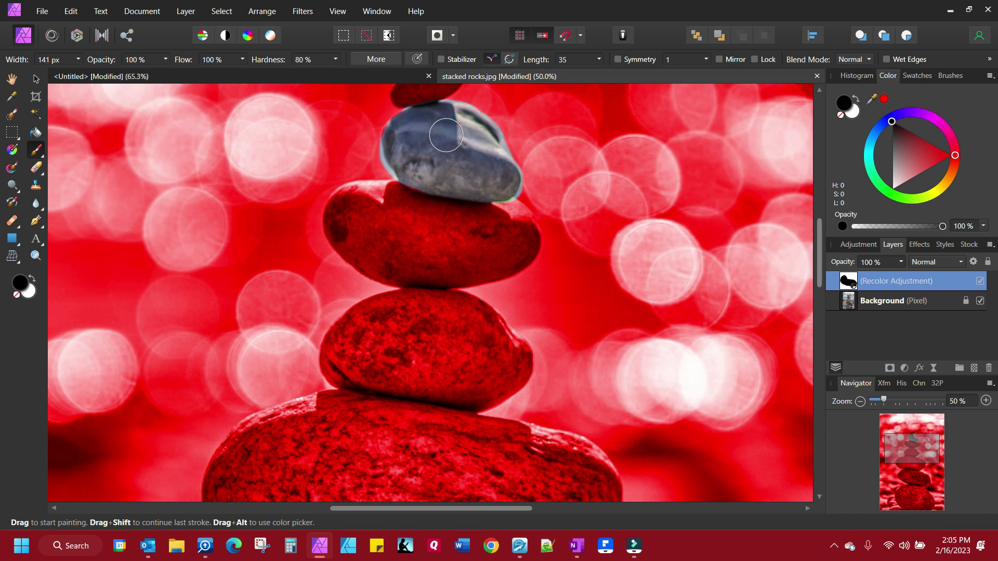
Toggle the Recolor to compare, then paint grey over the top rock's right, left and lower edges
left_click(980, 283)
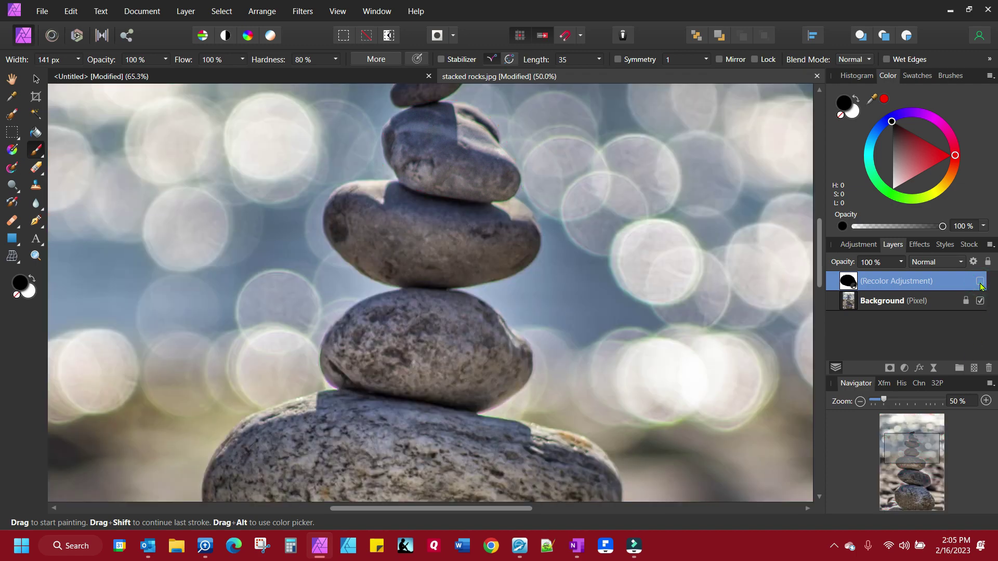
left_click(980, 284)
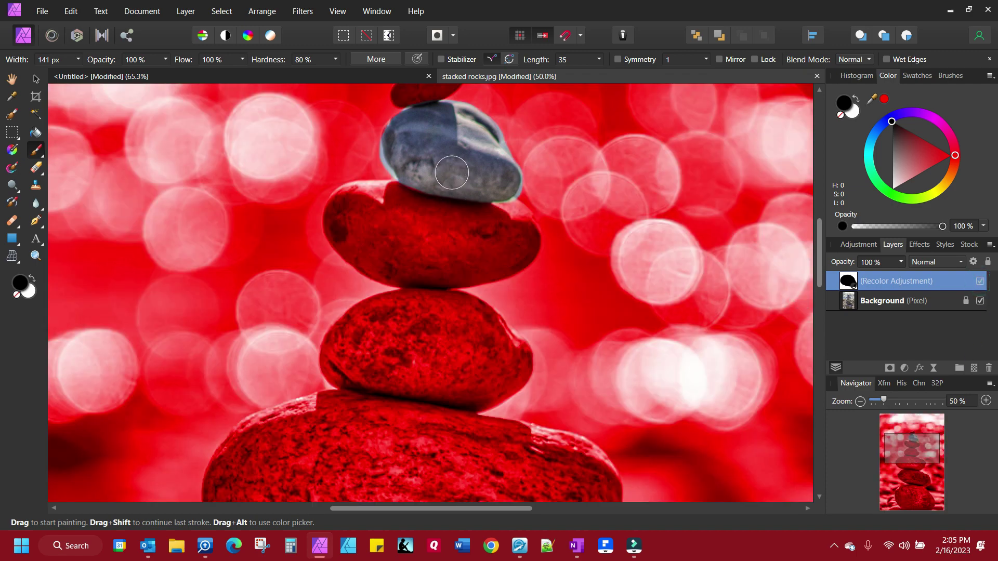
mouse_move(446, 104)
left_mouse_down()
mouse_move(486, 115)
mouse_move(470, 110)
mouse_move(506, 138)
mouse_move(497, 129)
left_mouse_up()
mouse_move(395, 148)
left_mouse_down()
mouse_move(383, 127)
mouse_move(376, 167)
mouse_move(401, 190)
mouse_move(411, 179)
left_mouse_up()
left_click_drag(491, 200, 496, 205)
left_click(314, 198)
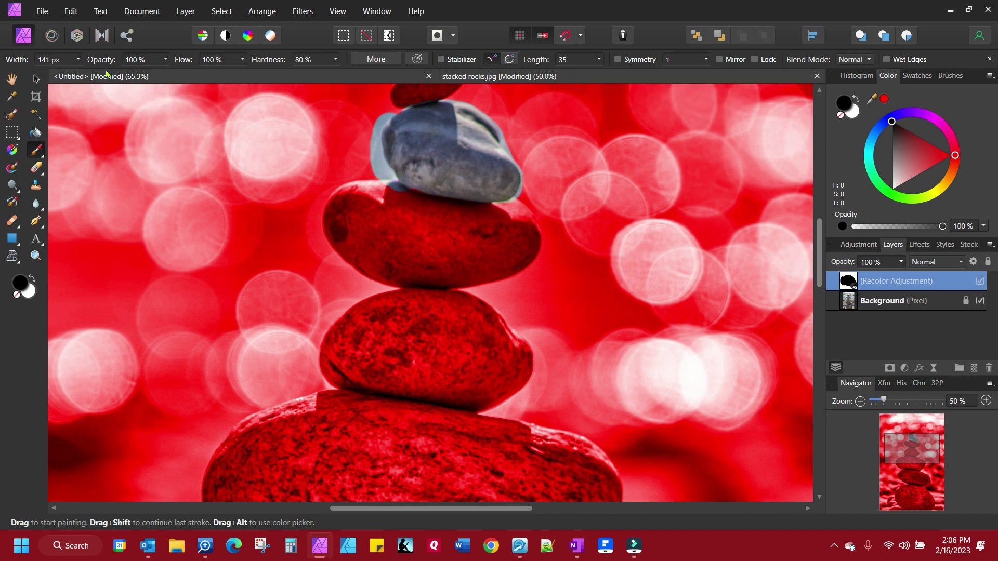
Shrink the brush to 39 px and zoom in to 75%
left_click(78, 59)
left_click_drag(82, 75, 62, 76)
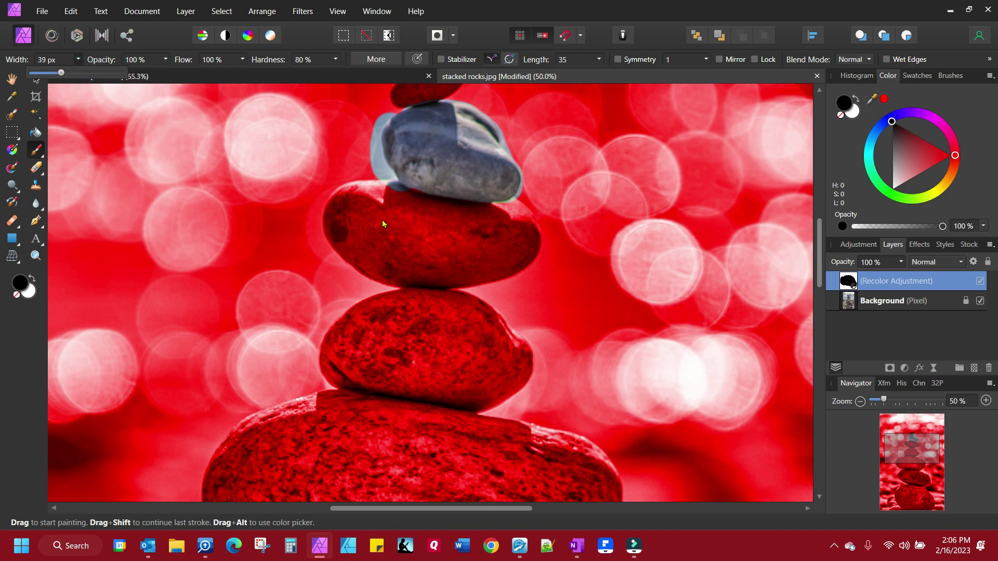
key("ctrl+plus")
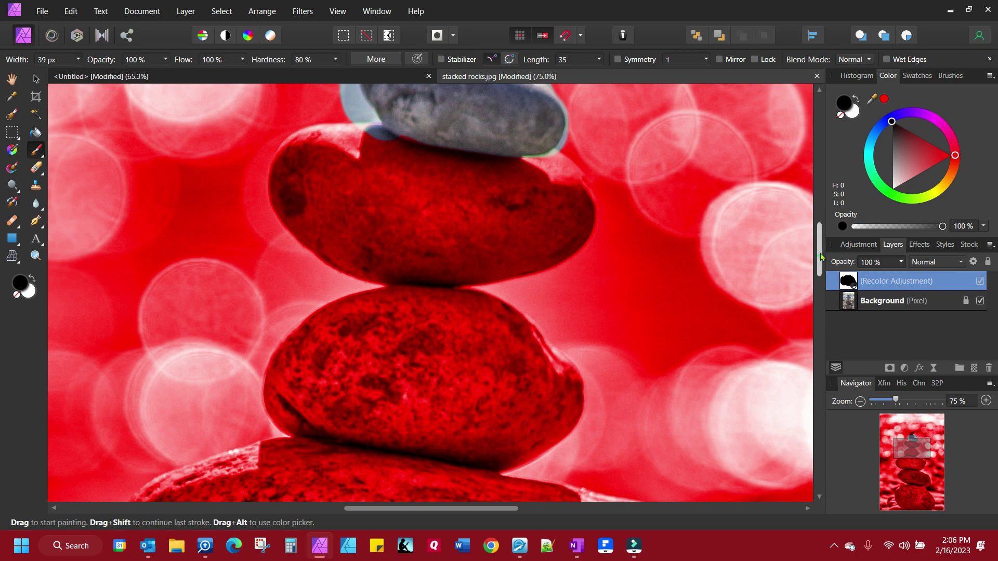
Swap to white and paint red back over the grey fringe along the rock's left edge
scroll(816, 210, "up", 3)
scroll(816, 211, "up", 5)
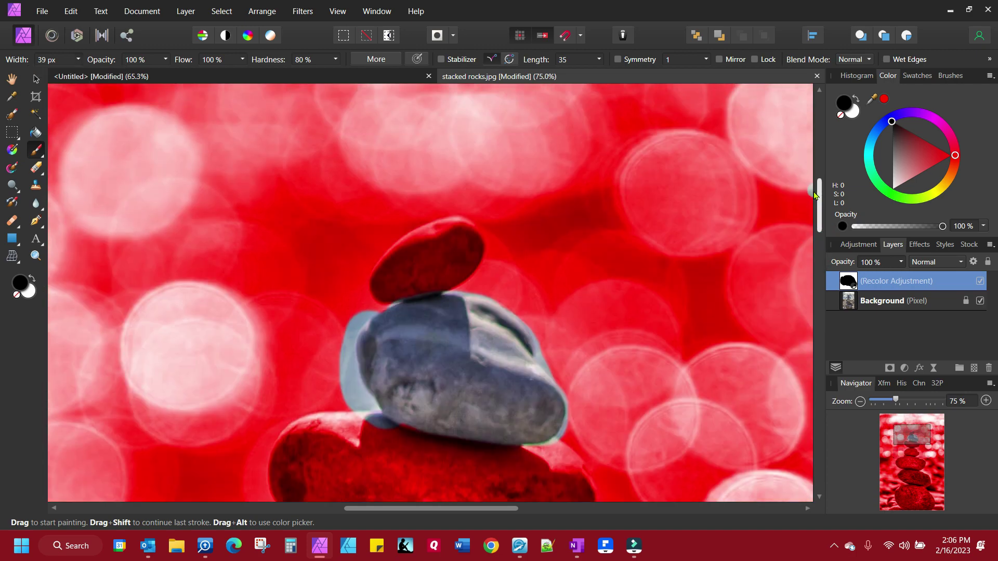
left_click(856, 99)
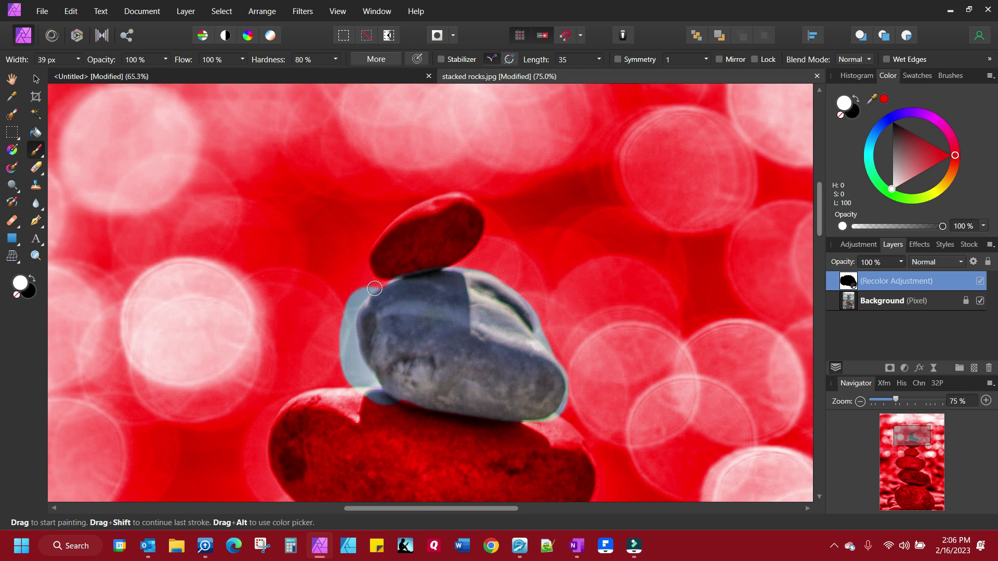
mouse_move(375, 288)
left_mouse_down()
mouse_move(351, 350)
mouse_move(377, 386)
left_mouse_up()
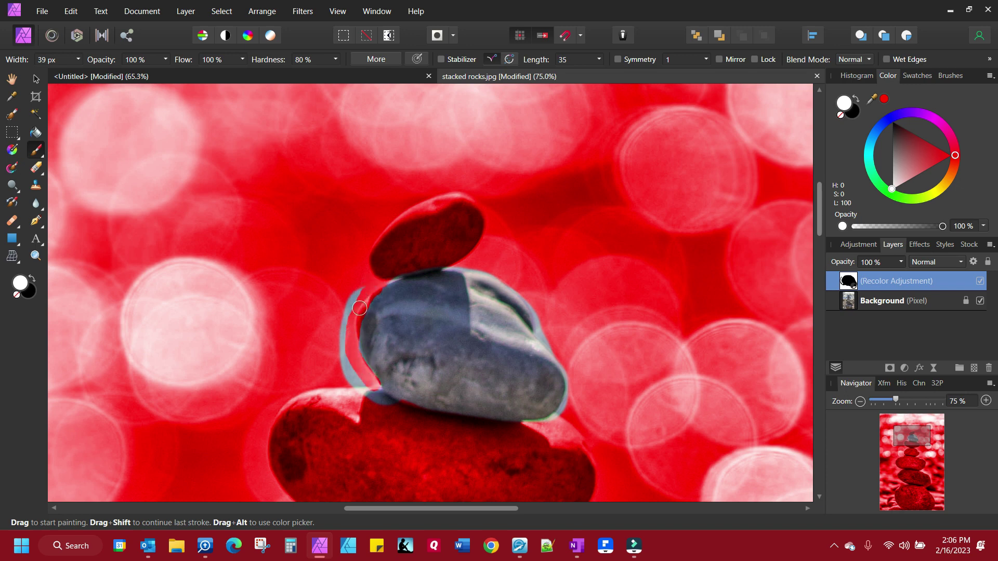
left_click_drag(358, 290, 344, 347)
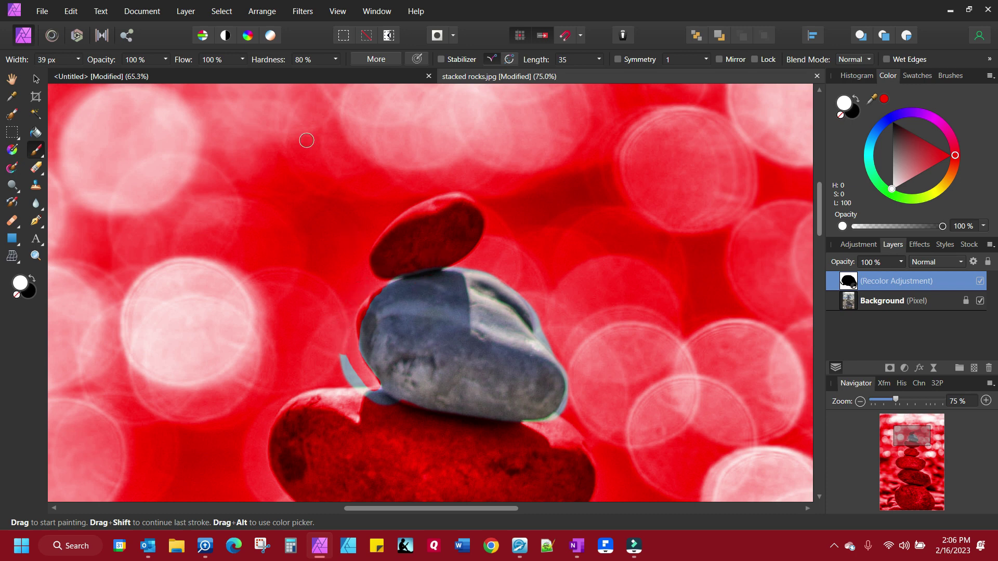
Set brush hardness to 0% and paint red at the rock's upper-left edge
left_click(333, 60)
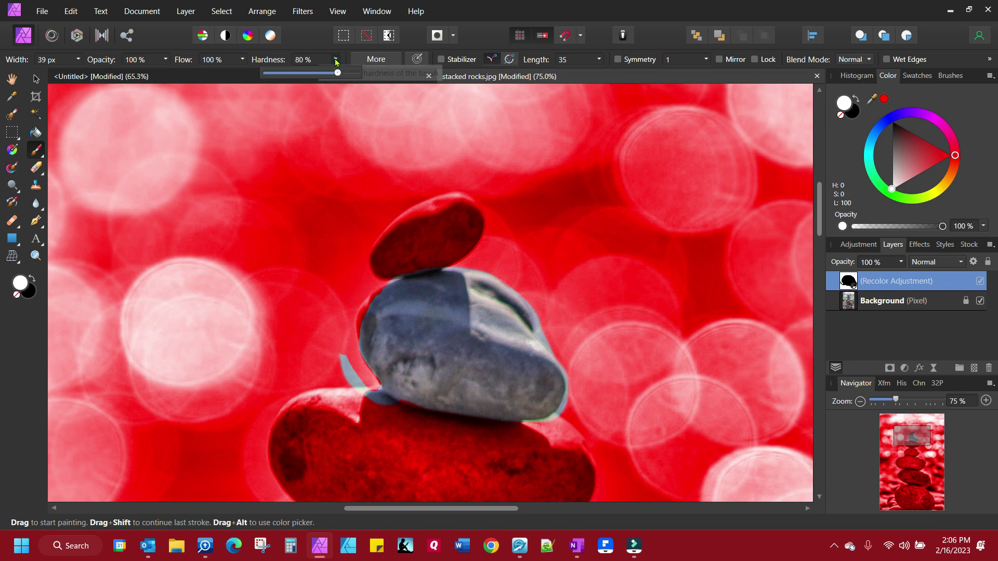
left_click_drag(340, 73, 250, 78)
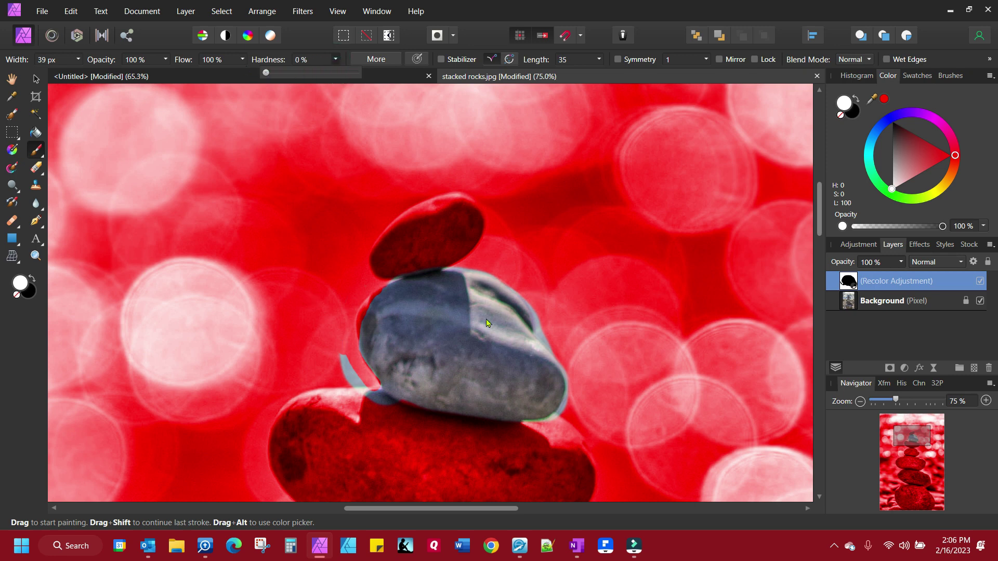
mouse_move(347, 304)
left_mouse_down()
mouse_move(343, 353)
mouse_move(367, 387)
left_mouse_up()
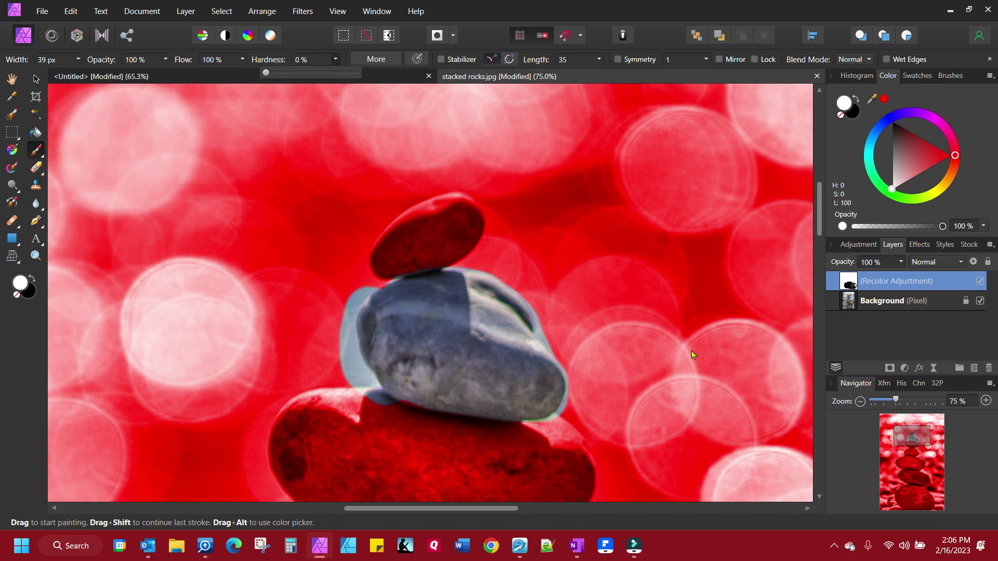
left_click(368, 290)
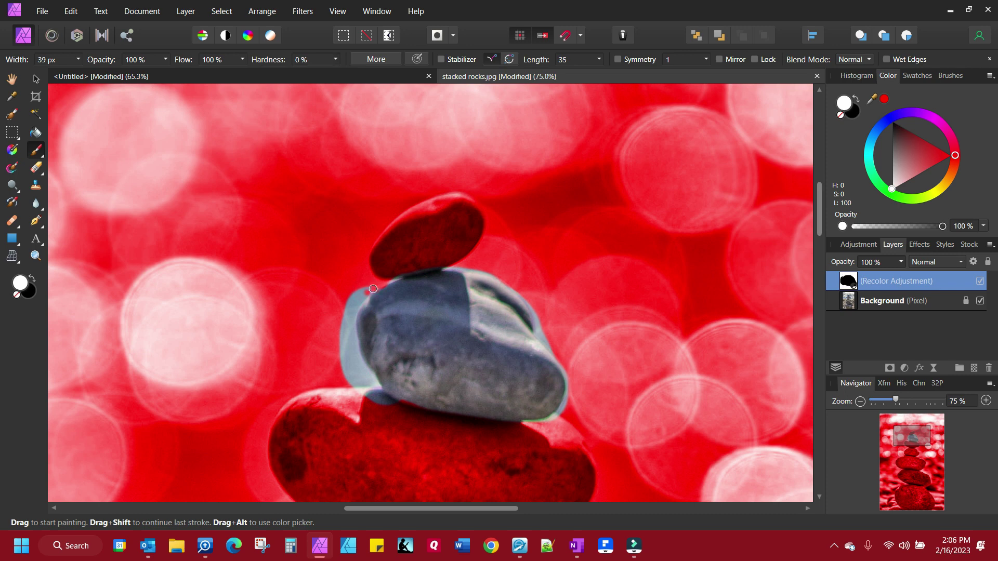
Set the brush width to 48 px and paint red along the rock's left edge
left_click(78, 59)
left_click_drag(80, 73, 87, 73)
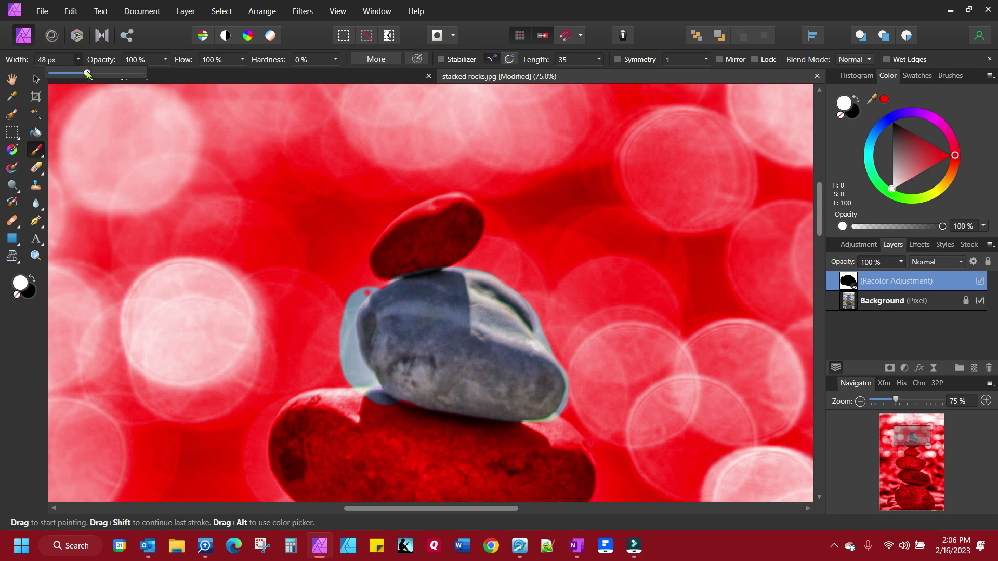
left_click(364, 287)
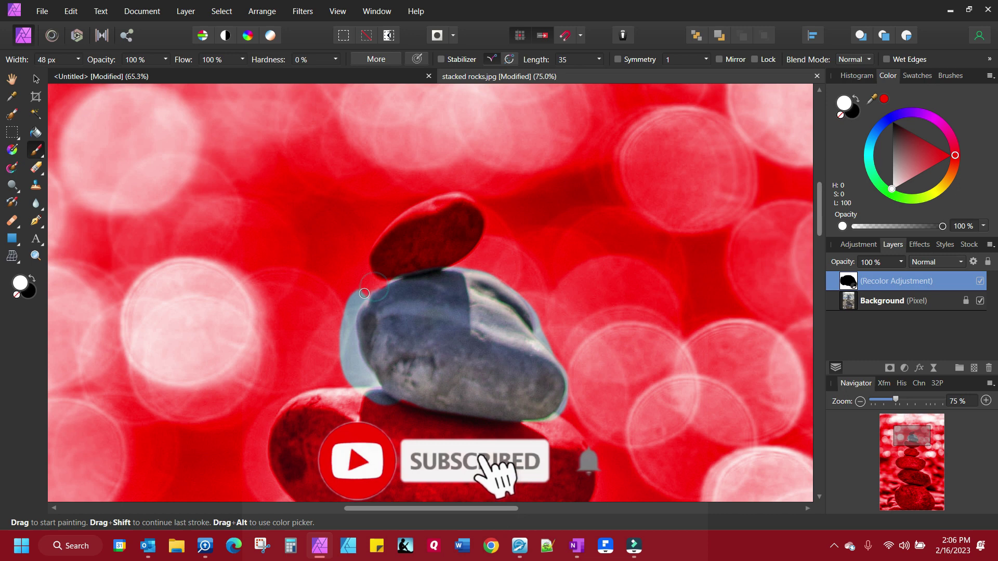
mouse_move(374, 286)
left_mouse_down()
mouse_move(349, 338)
mouse_move(358, 309)
mouse_move(352, 357)
mouse_move(359, 374)
mouse_move(353, 326)
mouse_move(352, 352)
mouse_move(375, 388)
mouse_move(343, 340)
mouse_move(355, 286)
mouse_move(342, 366)
mouse_move(341, 330)
left_mouse_up()
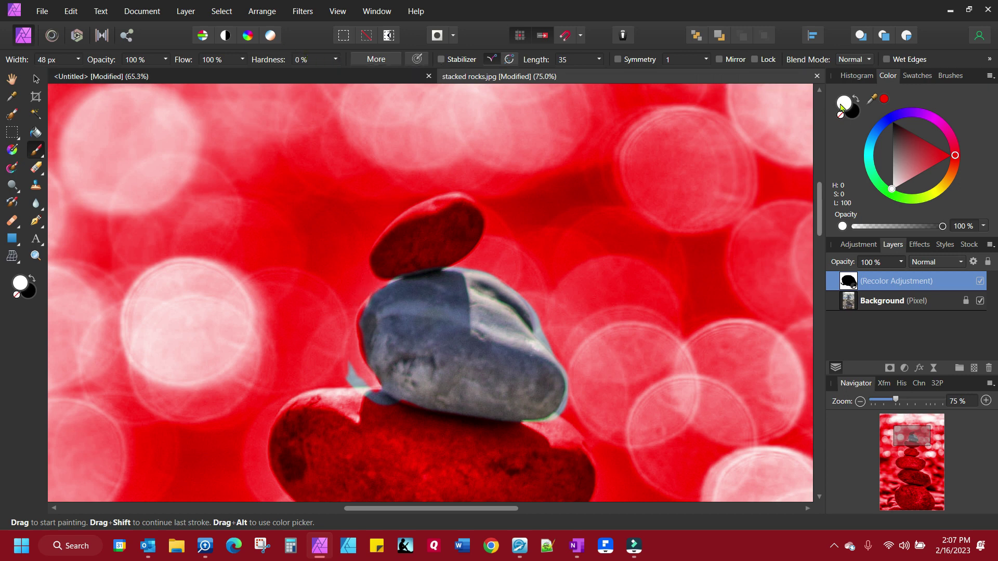
Switch to black and paint the rock's lower-left edge fringe back to grey
left_click(856, 99)
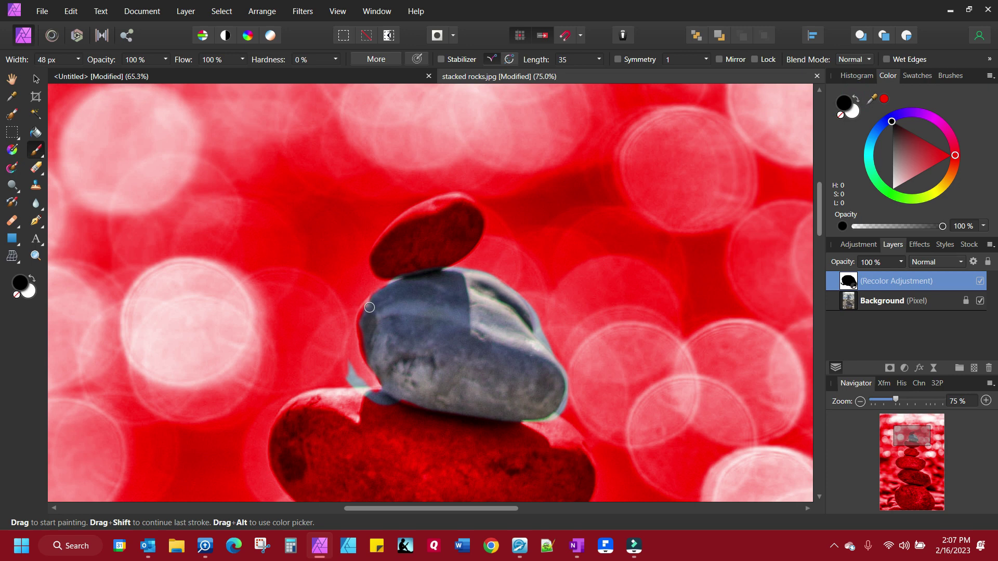
left_click_drag(369, 307, 369, 359)
left_click_drag(360, 321, 384, 380)
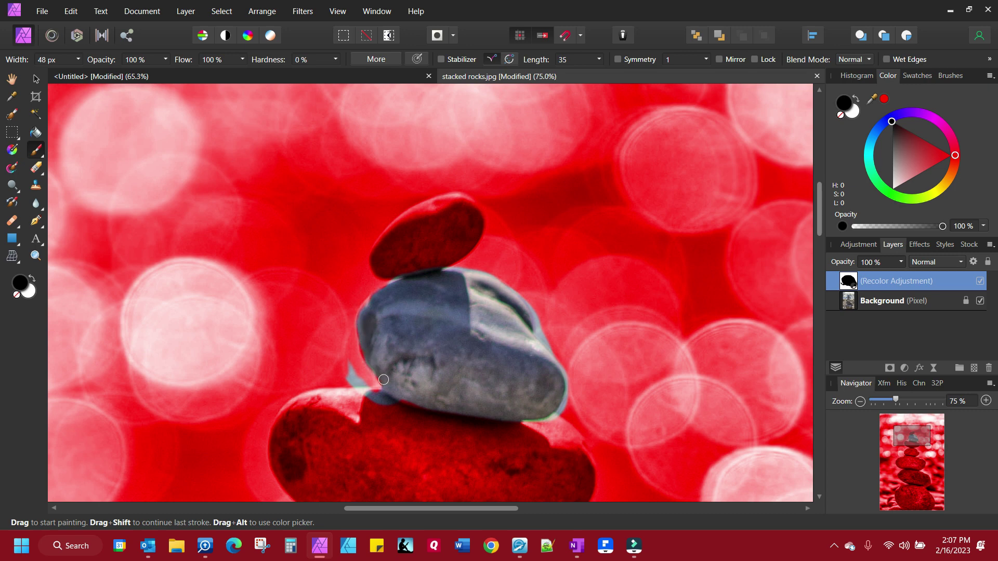